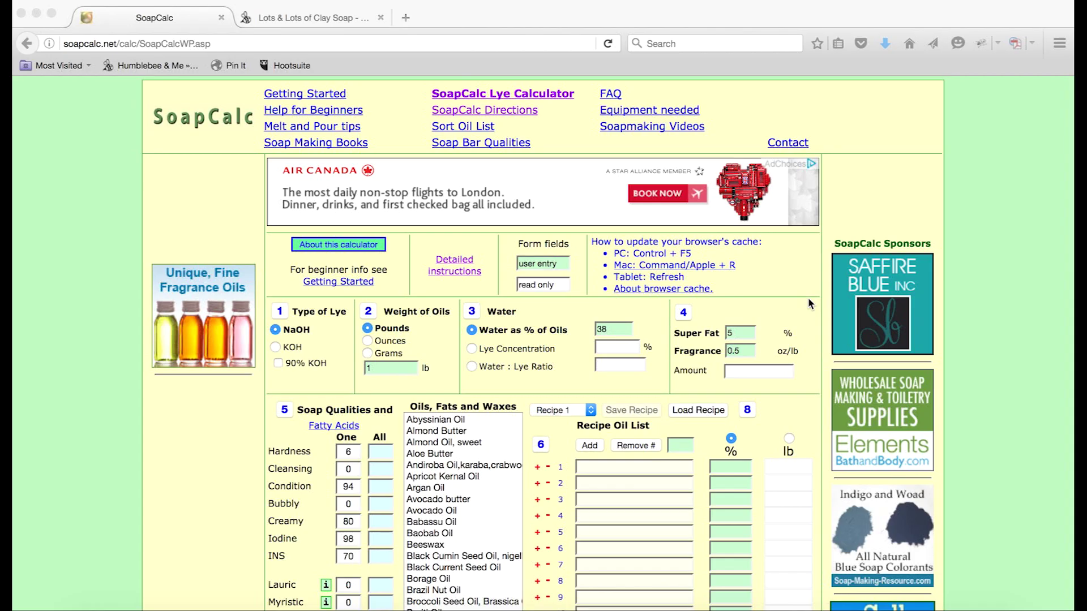
# Step: Switch the oil weight unit to grams for the 500 g batch
pyautogui.scroll(-5, 807, 297)
pyautogui.scroll(1, 807, 297)
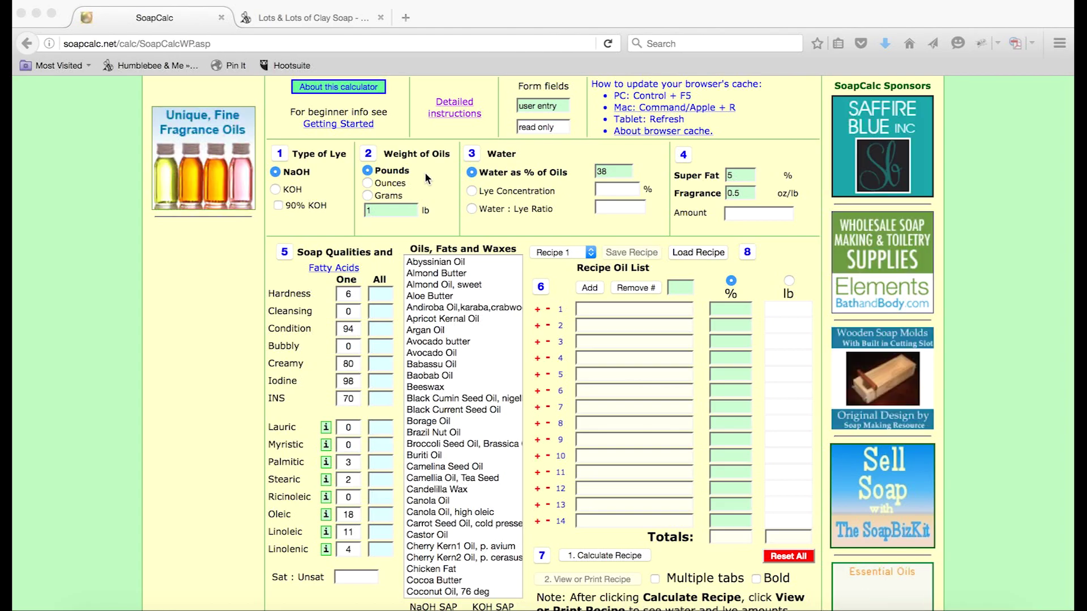
pyautogui.click(369, 195)
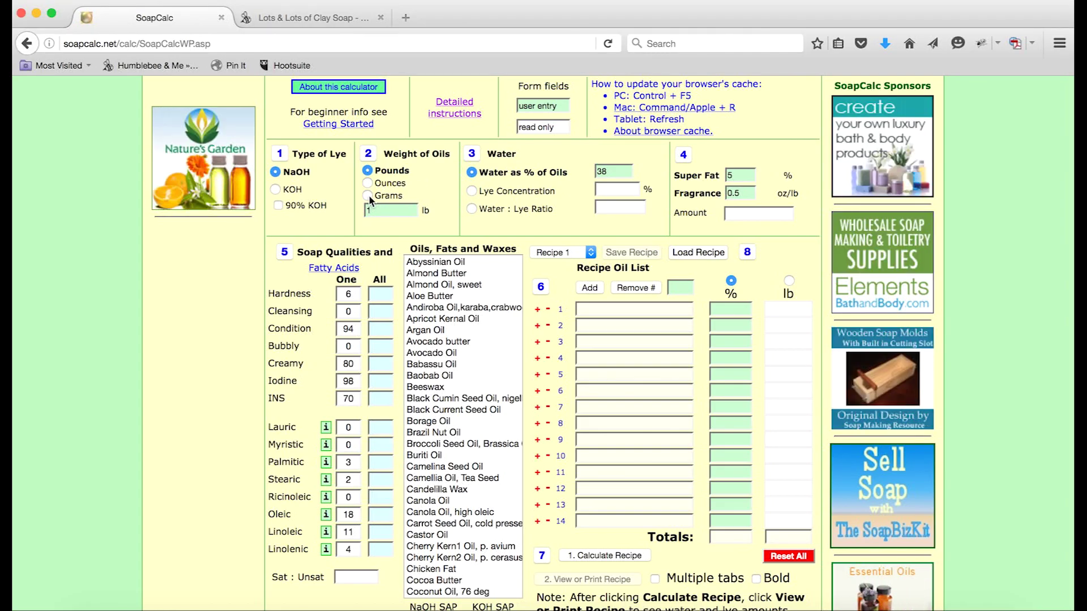
pyautogui.click(368, 194)
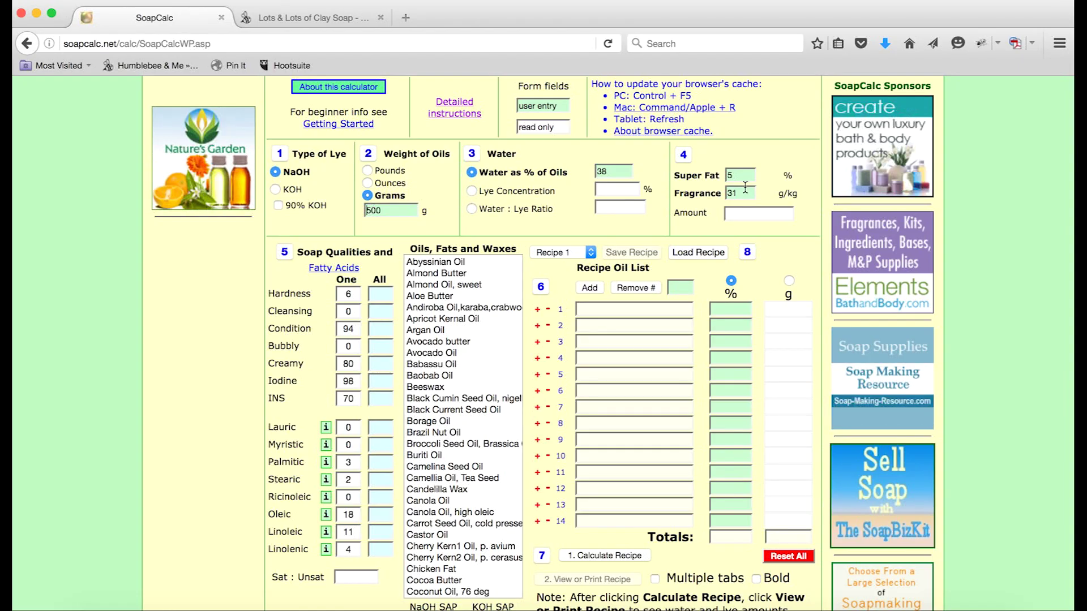
# Step: Change the fragrance rate from 31 to 60 g/kg
pyautogui.click(745, 189)
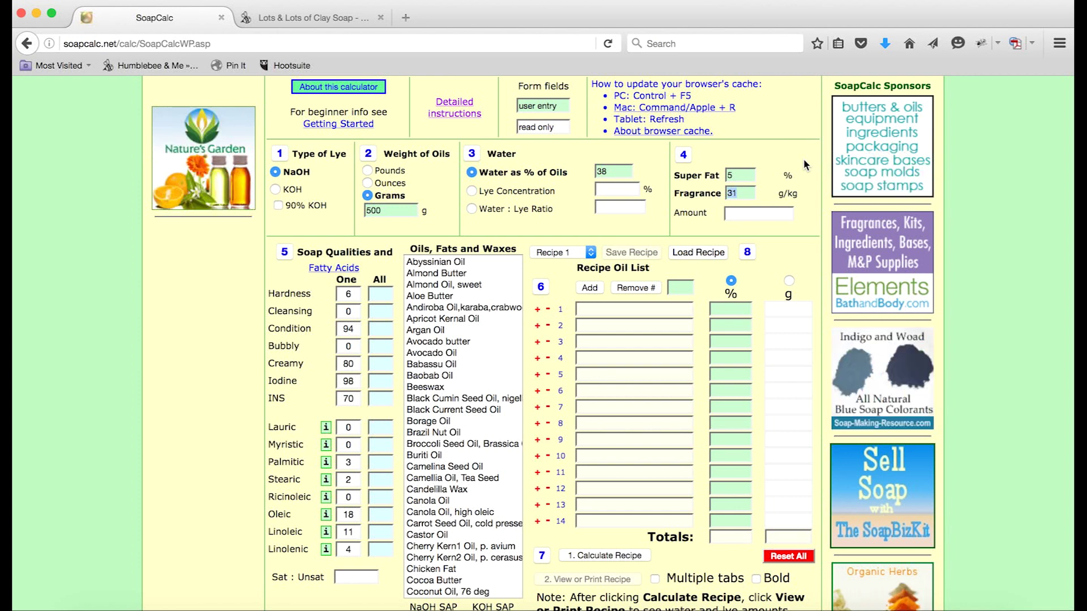
pyautogui.write('60')
pyautogui.click(797, 138)
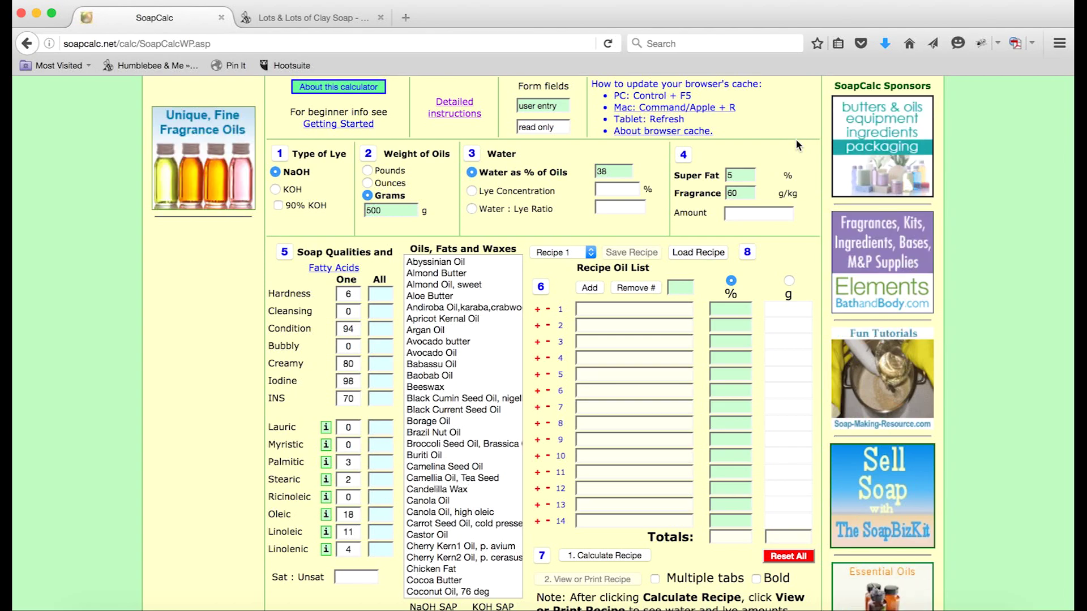
pyautogui.scroll(-4, 796, 143)
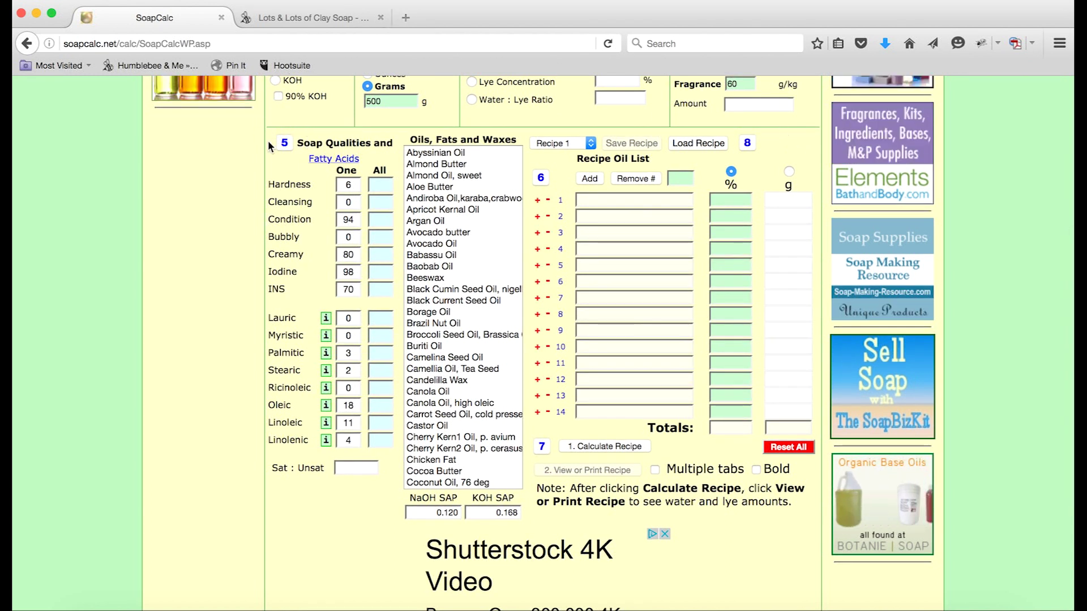
# Step: Check the clay soap recipe's oil percentages, then select Olive Oil in the oils list
pyautogui.click(331, 22)
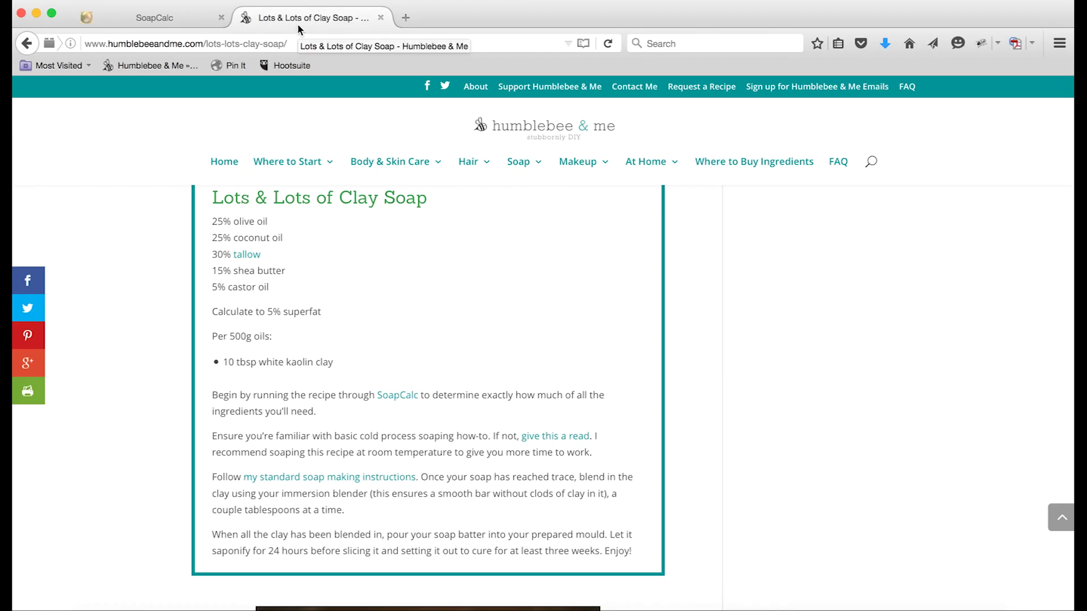
pyautogui.click(191, 23)
pyautogui.click(440, 221)
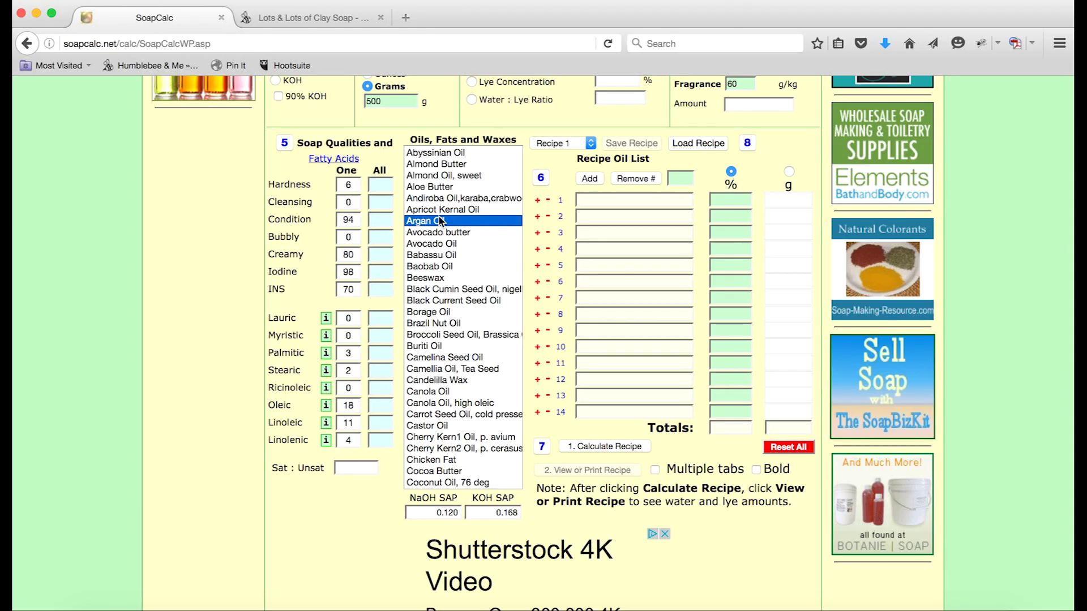
pyautogui.press('o')
pyautogui.scroll(-6, 448, 292)
pyautogui.click(446, 287)
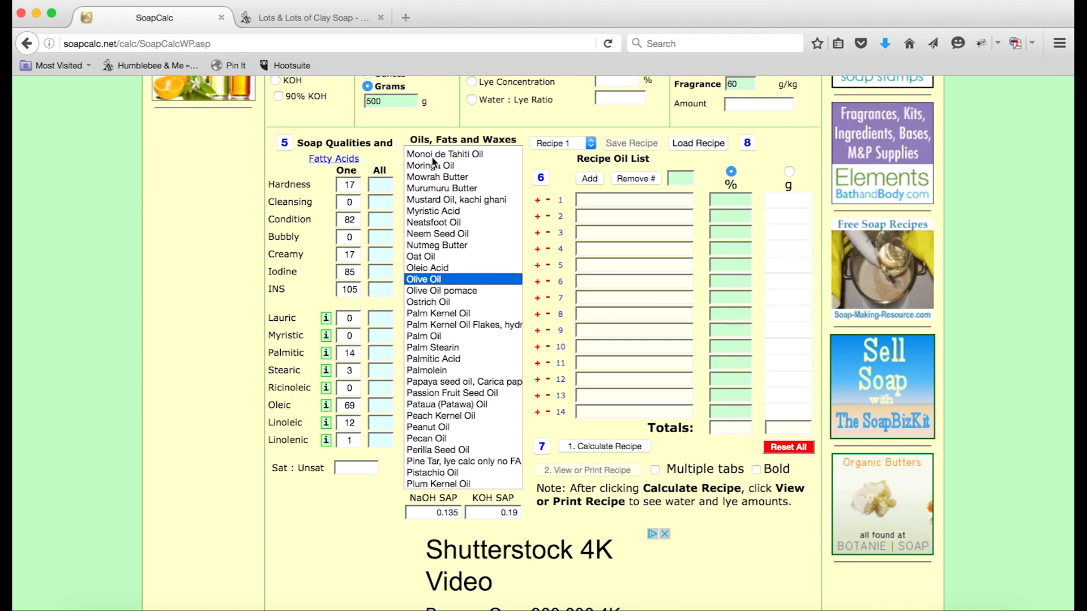
# Step: Add Olive Oil and Coconut Oil 76 deg to the recipe at 25% each
pyautogui.click(539, 203)
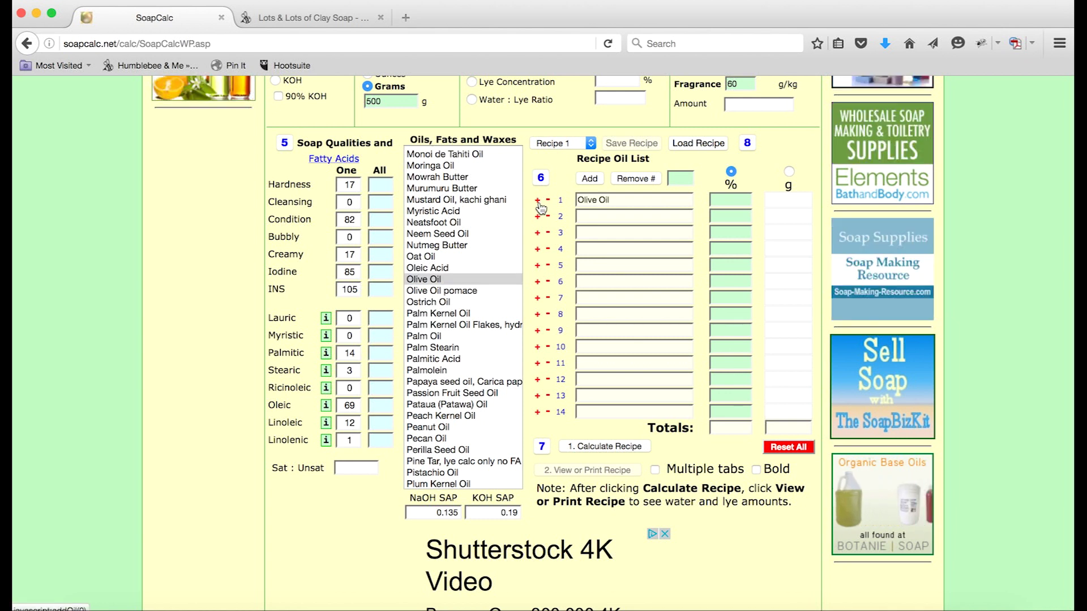
pyautogui.click(729, 201)
pyautogui.write('25')
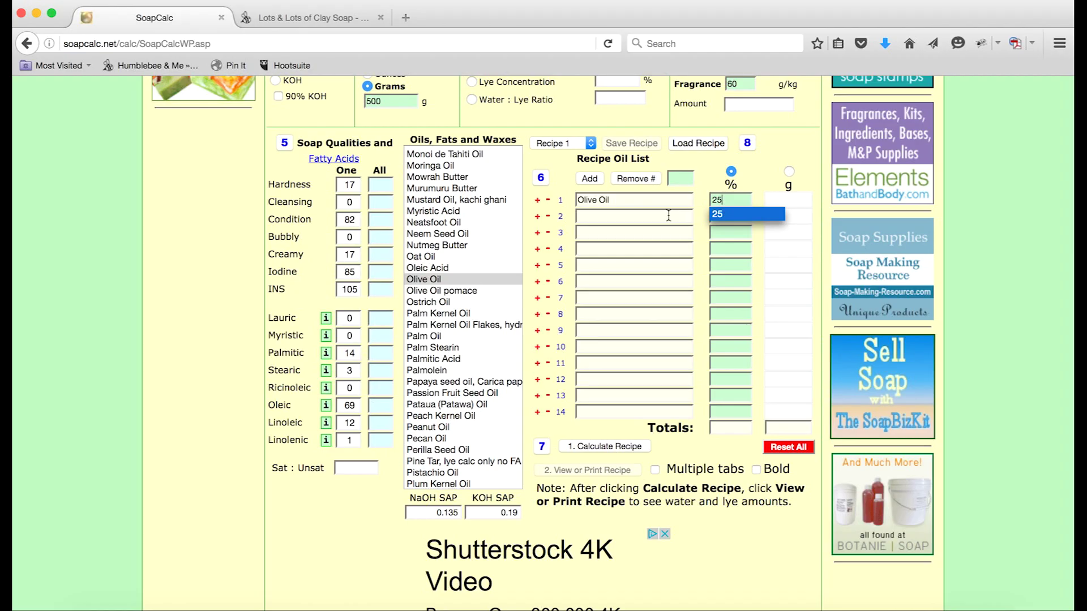
pyautogui.click(474, 245)
pyautogui.write('coc')
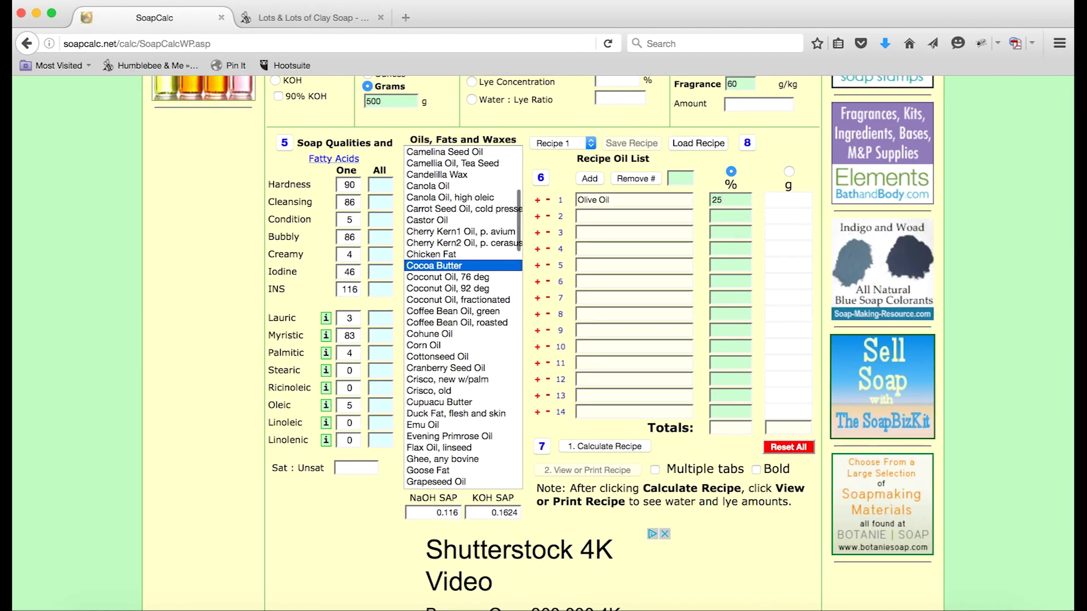
pyautogui.click(476, 277)
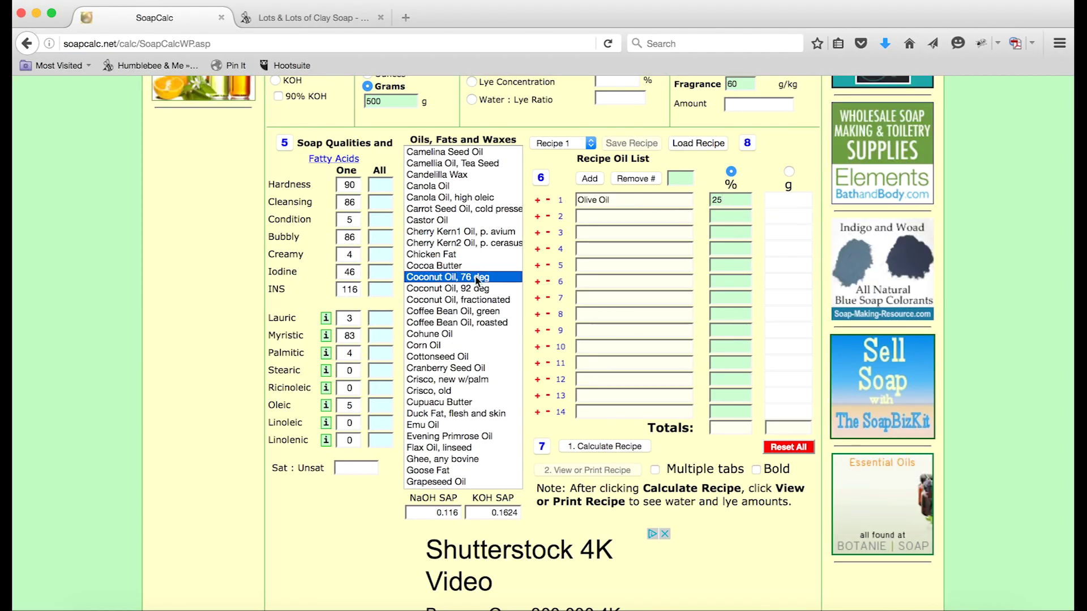
pyautogui.click(539, 217)
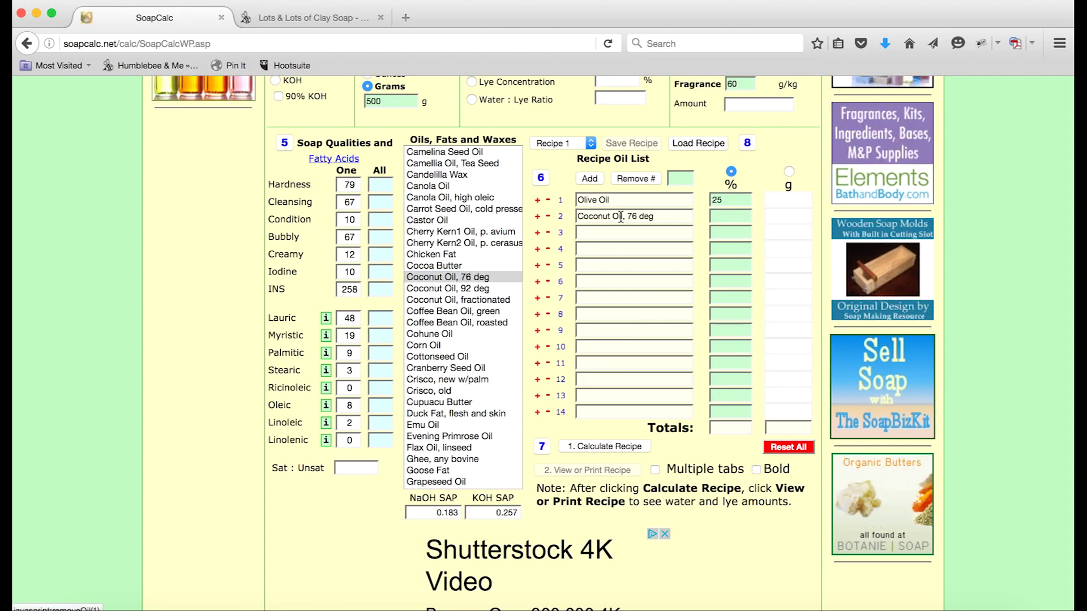
pyautogui.click(723, 216)
pyautogui.write('25')
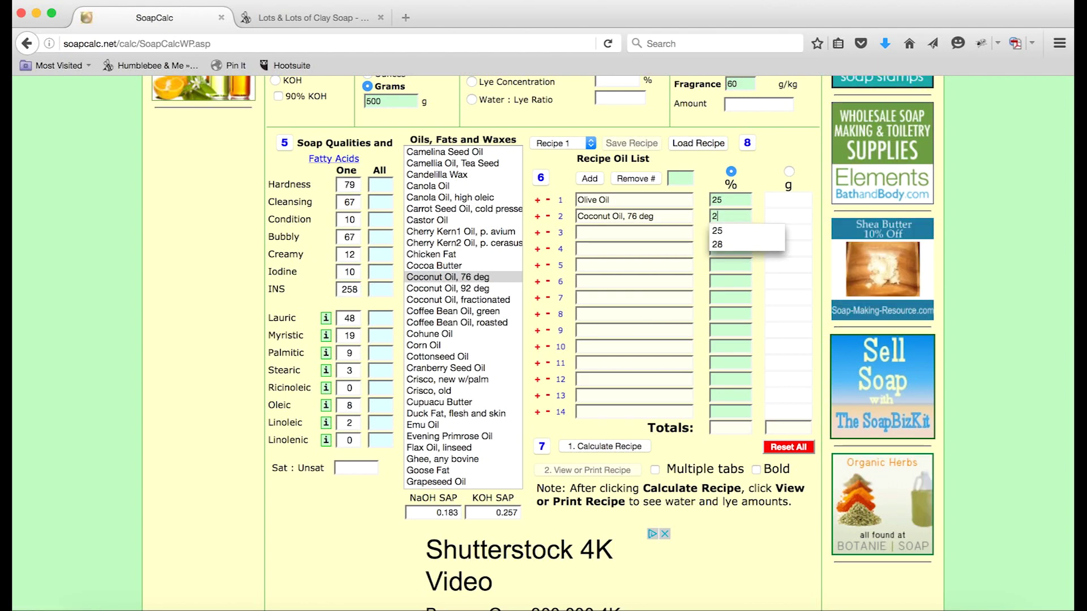
pyautogui.click(672, 238)
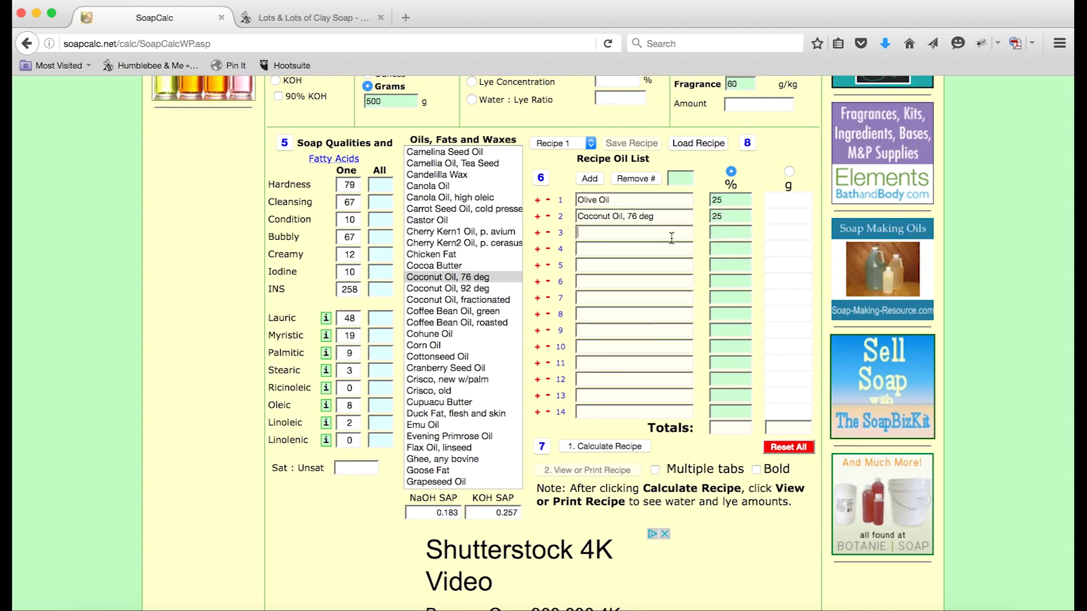
# Step: Add Tallow Beef as recipe oil 3 at 30%
pyautogui.click(286, 16)
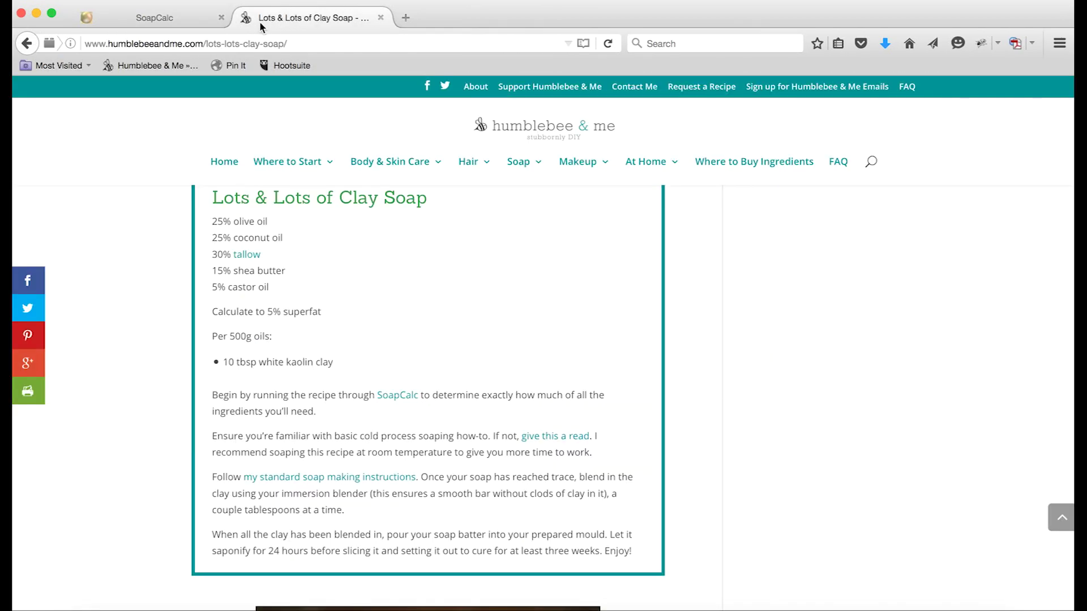
pyautogui.click(198, 21)
pyautogui.click(432, 234)
pyautogui.press('t')
pyautogui.scroll(-2, 437, 448)
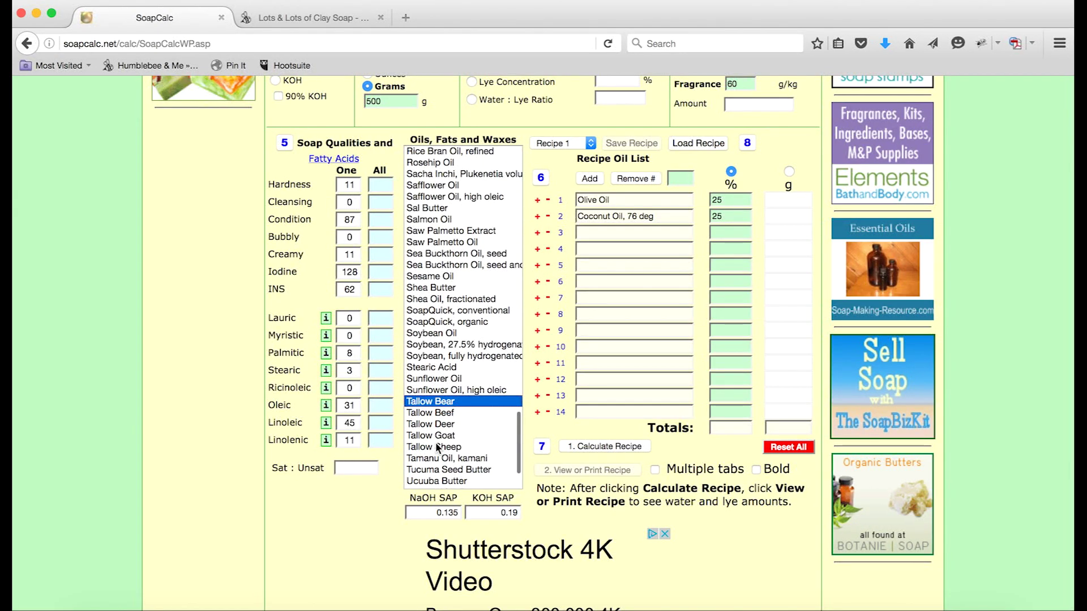
pyautogui.scroll(-1, 437, 448)
pyautogui.click(451, 403)
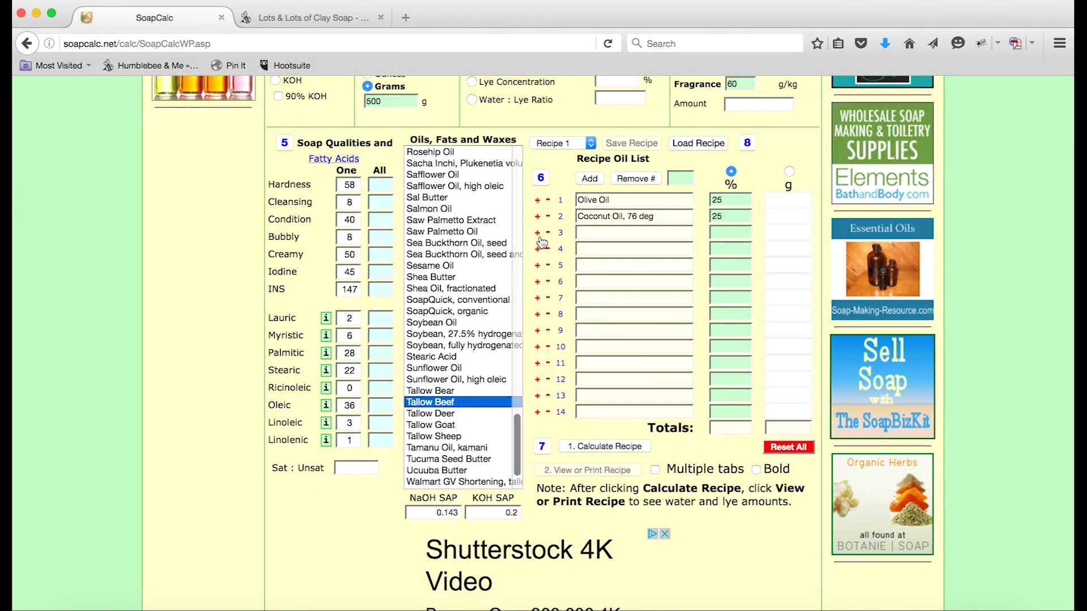
pyautogui.click(539, 234)
pyautogui.click(721, 233)
pyautogui.write('3')
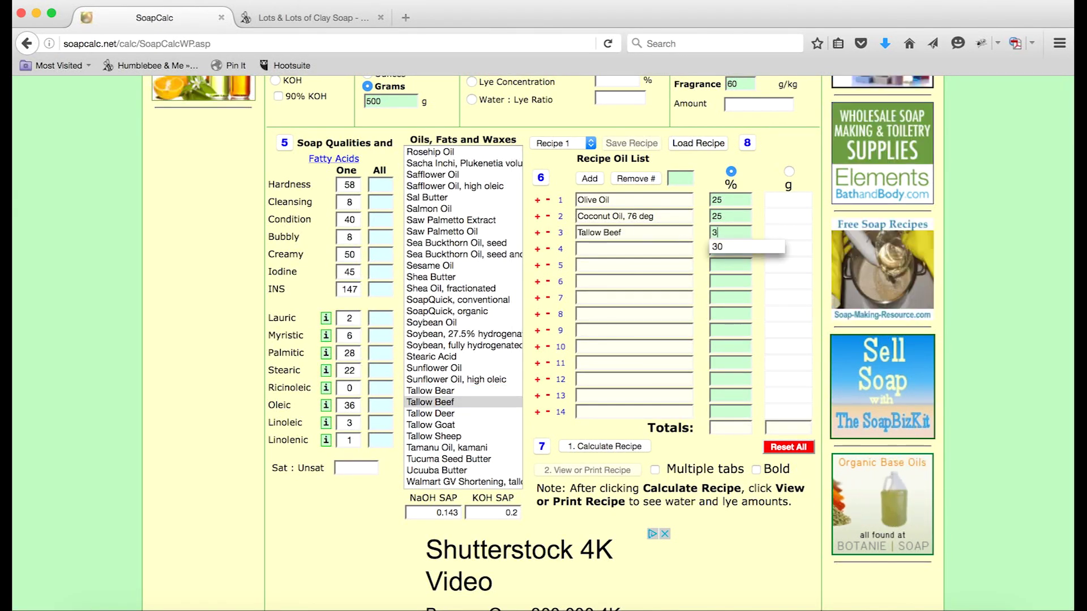
pyautogui.write('0')
pyautogui.press('Tab')
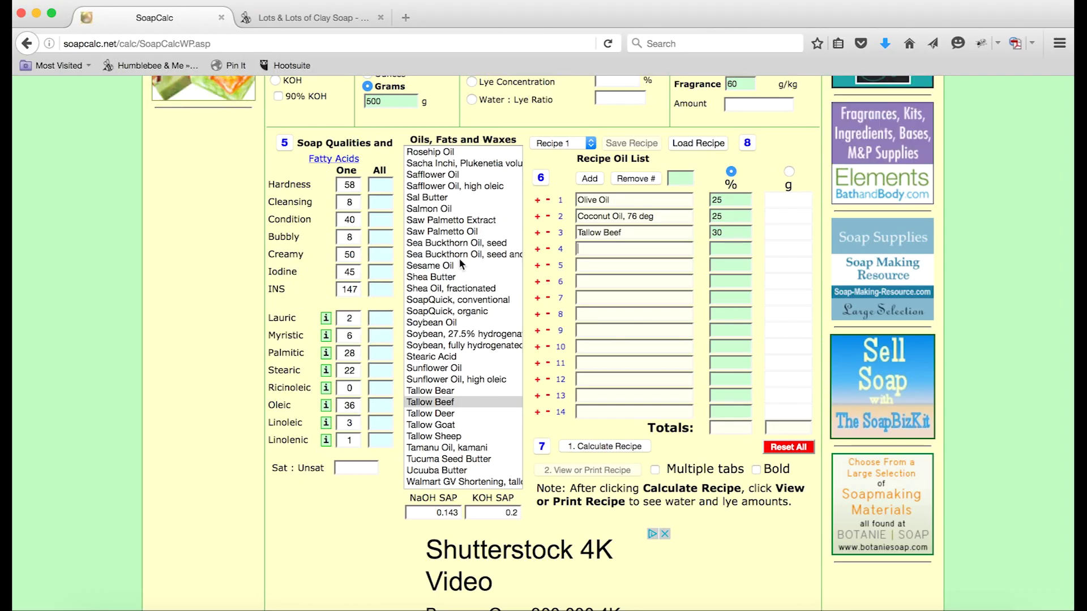
# Step: Add Shea Butter at 15% and Castor Oil at 5% as recipe oils 4 and 5
pyautogui.click(339, 23)
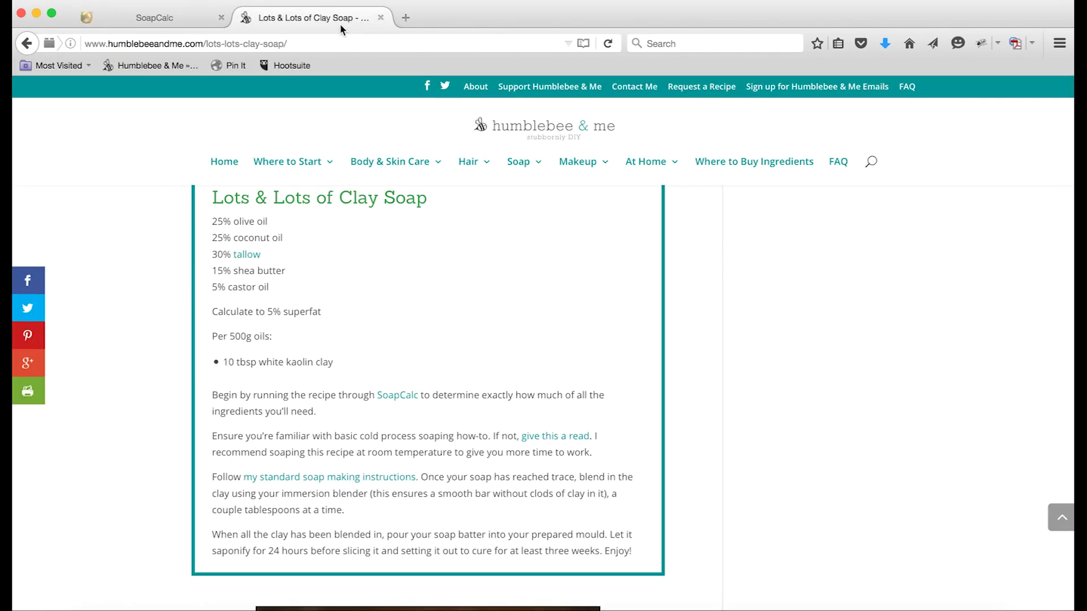
pyautogui.click(167, 20)
pyautogui.click(453, 243)
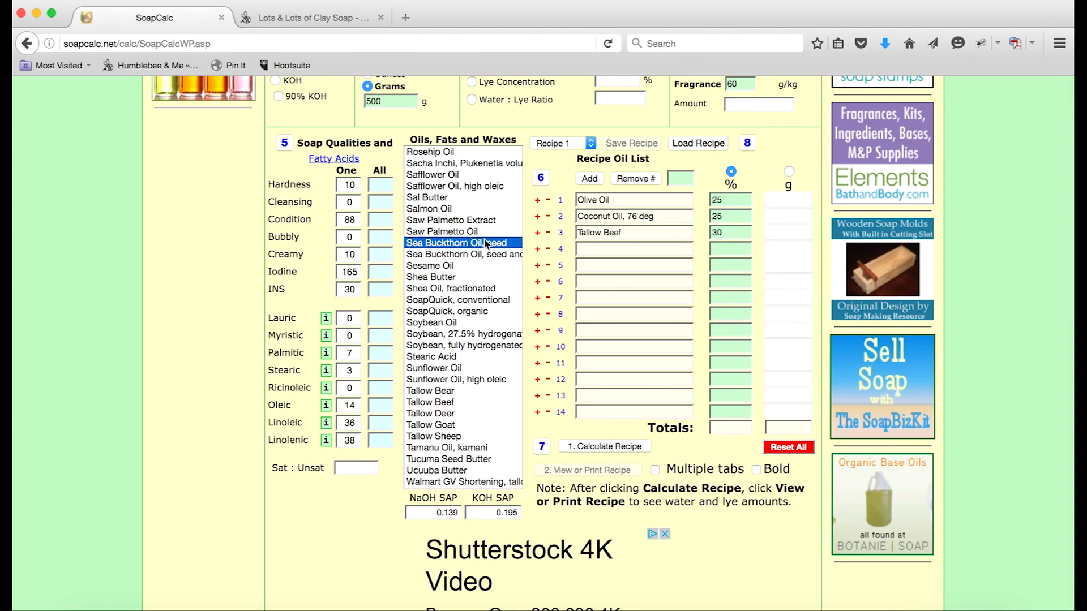
pyautogui.click(430, 277)
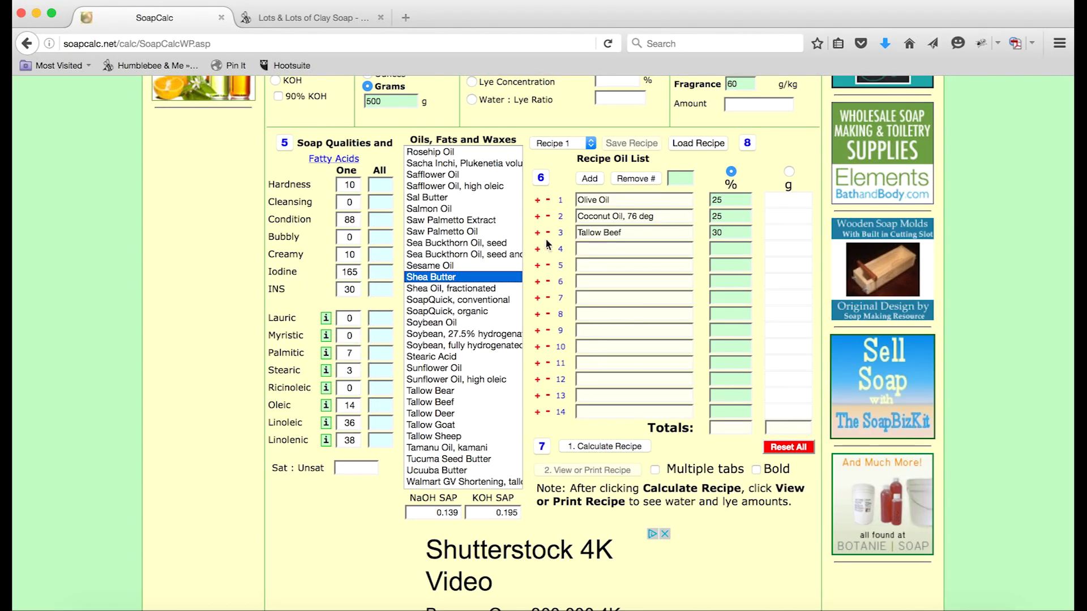
pyautogui.click(537, 248)
pyautogui.click(730, 249)
pyautogui.write('15')
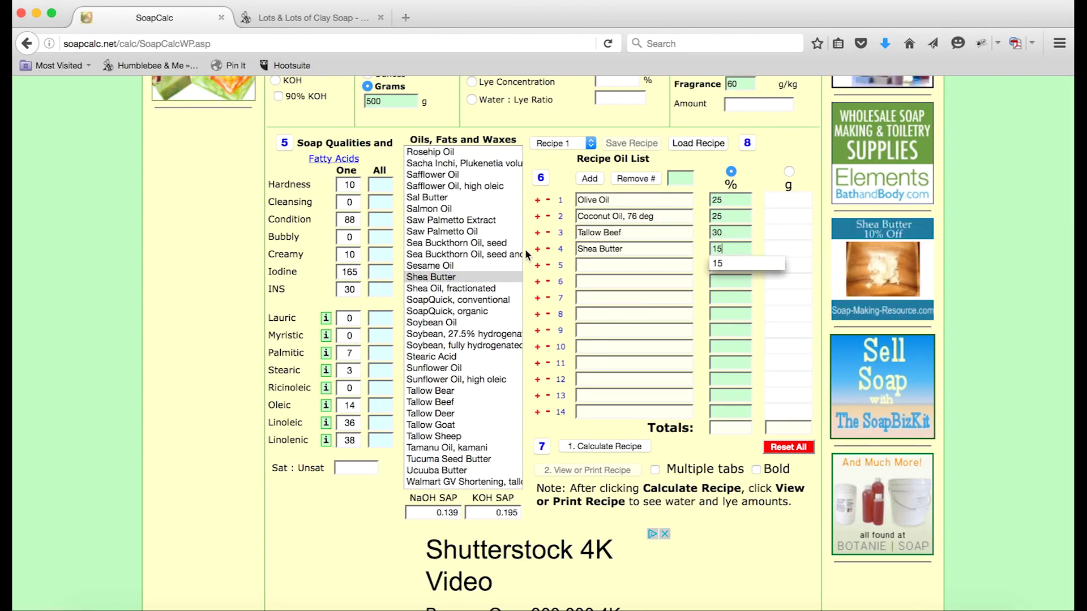
pyautogui.click(427, 220)
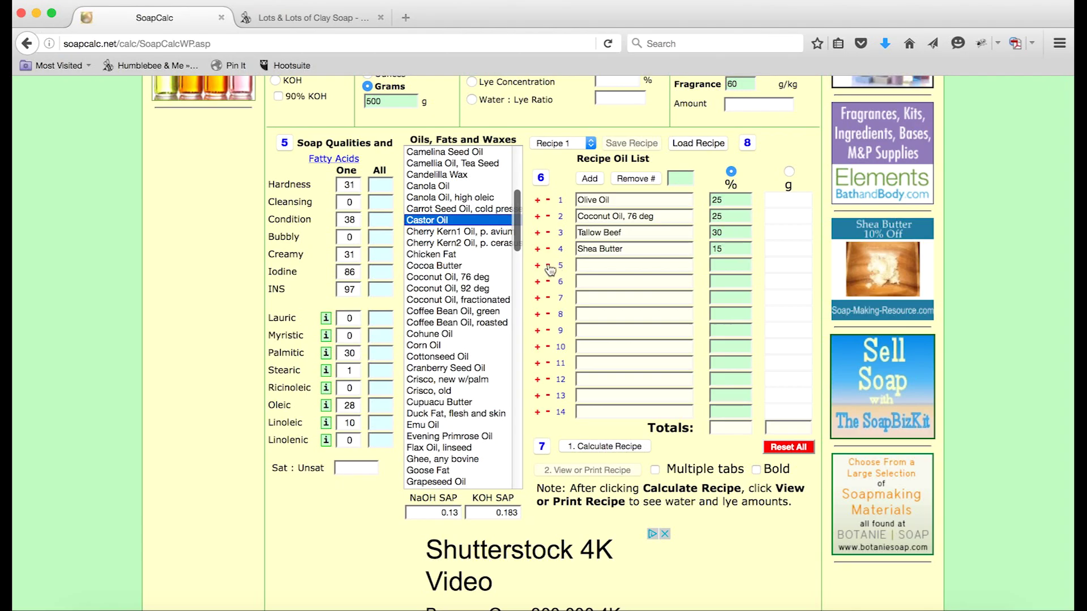
pyautogui.click(537, 264)
pyautogui.click(730, 265)
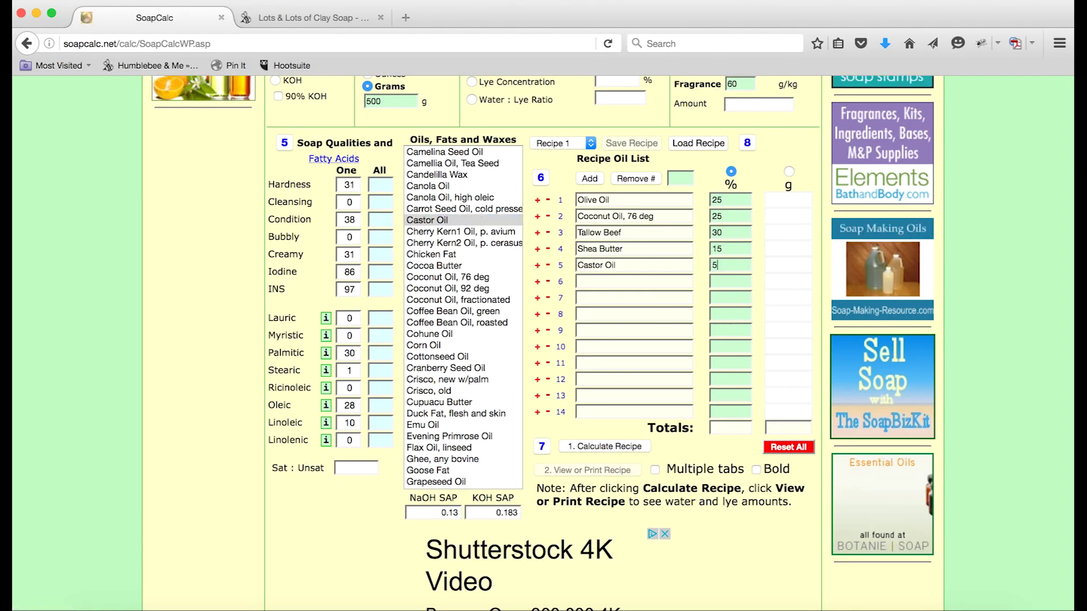
pyautogui.write('5')
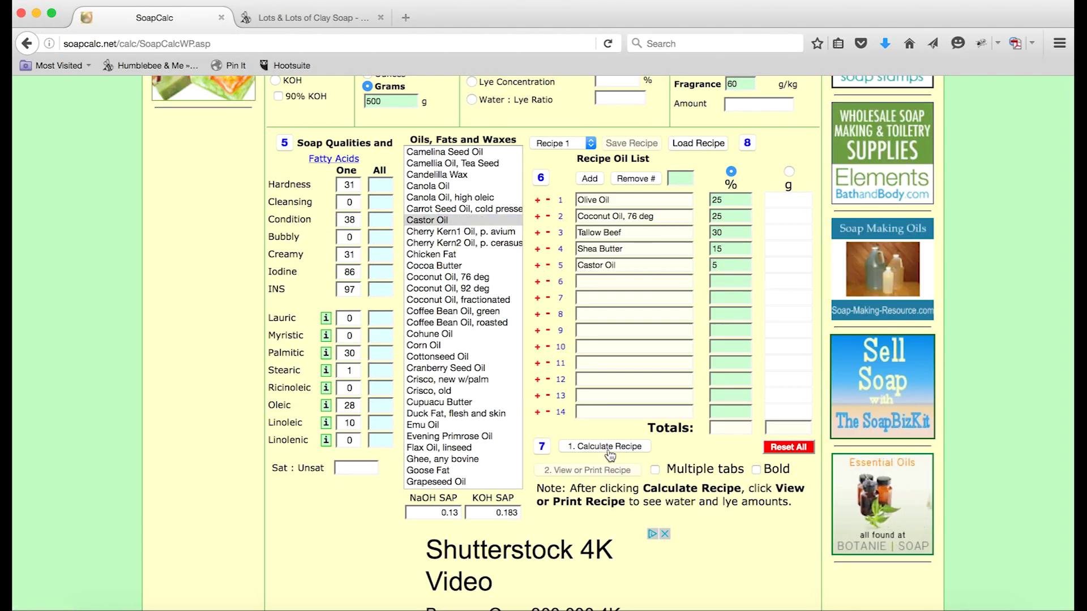
# Step: Calculate the recipe and open the printable sheet showing 70.31 g NaOH and 190 g water
pyautogui.click(608, 451)
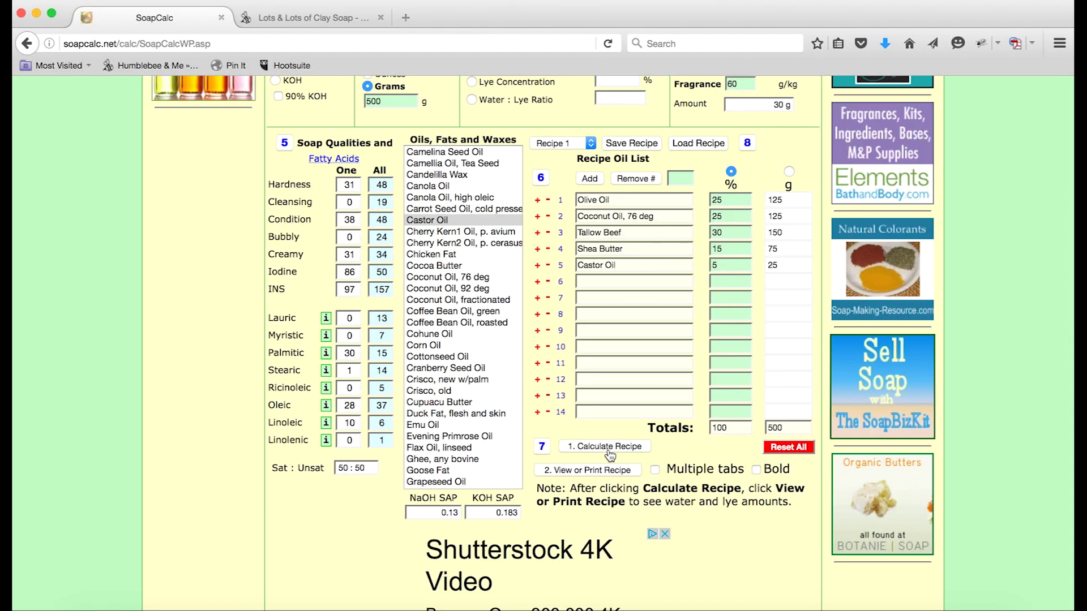
pyautogui.click(632, 472)
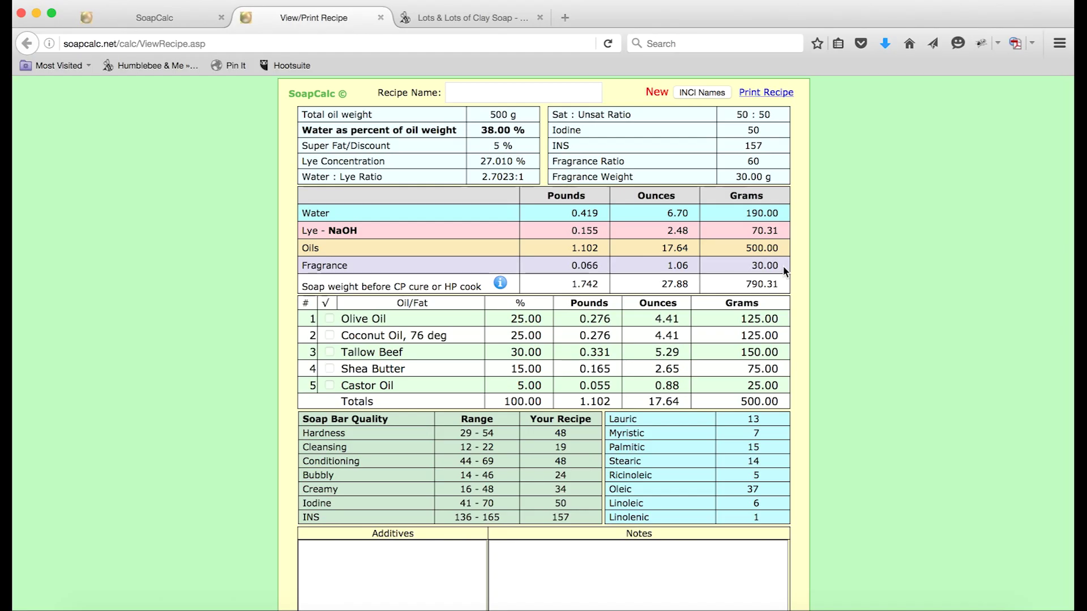
pyautogui.scroll(-1, 785, 272)
pyautogui.scroll(-2, 785, 271)
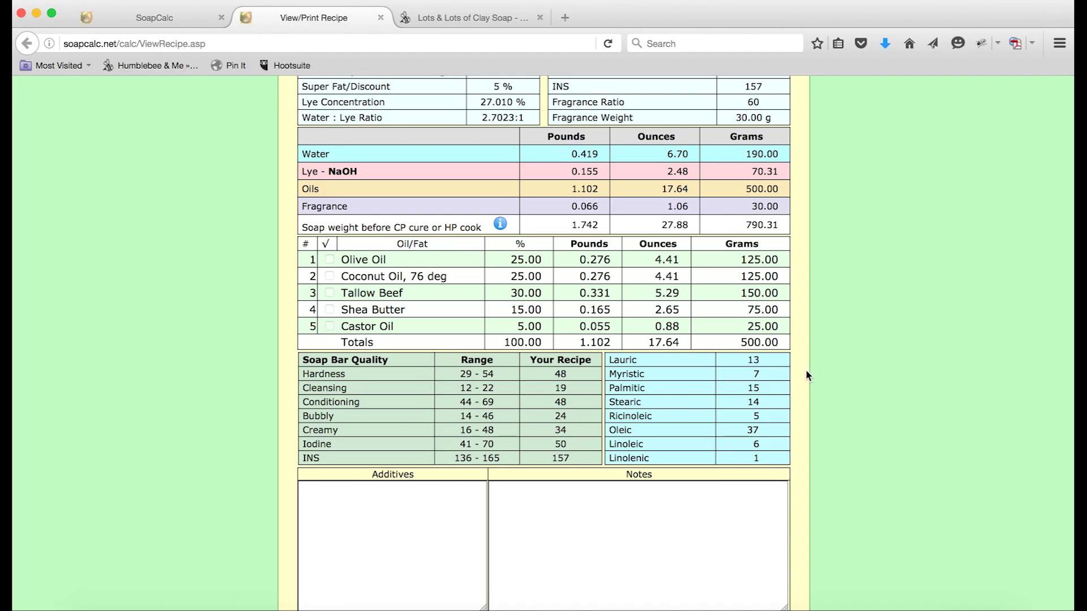
pyautogui.scroll(3, 806, 370)
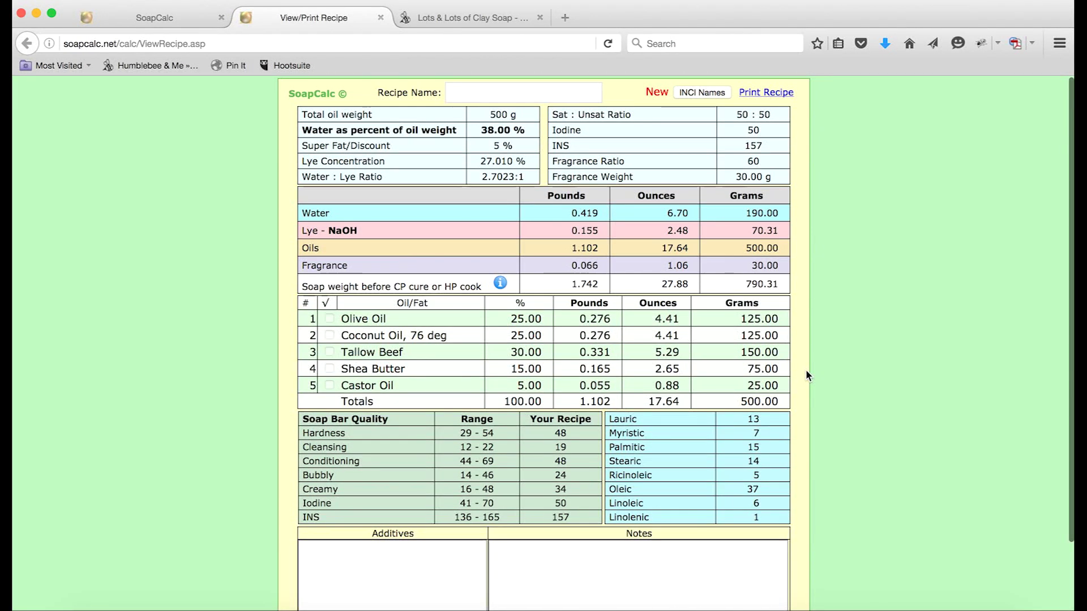